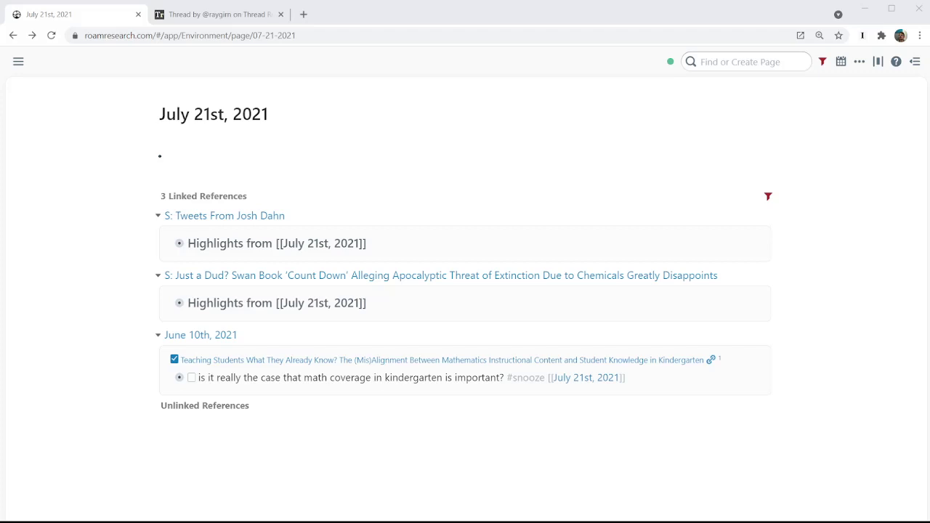
Step: Delete the Import block and its nested entries from the July 21st, 2021 page, leaving an empty block
click(216, 151)
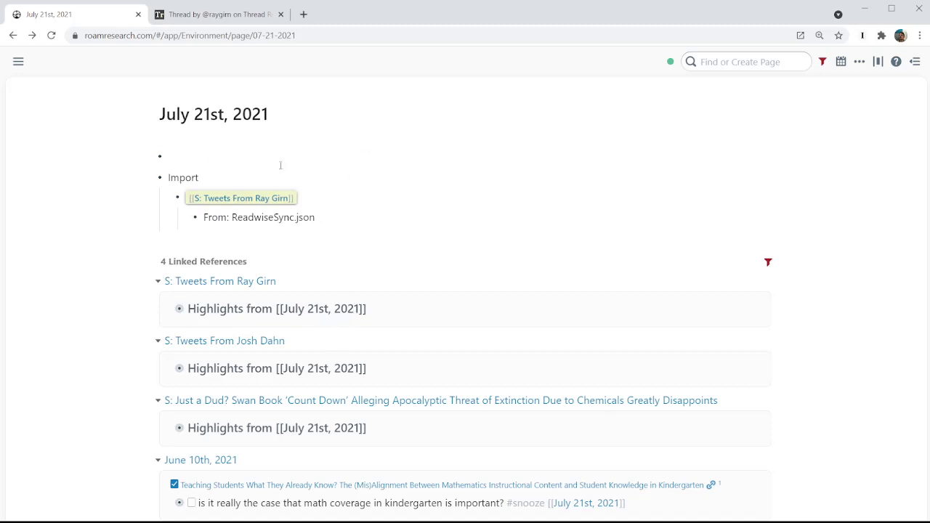
drag(355, 220, 342, 151)
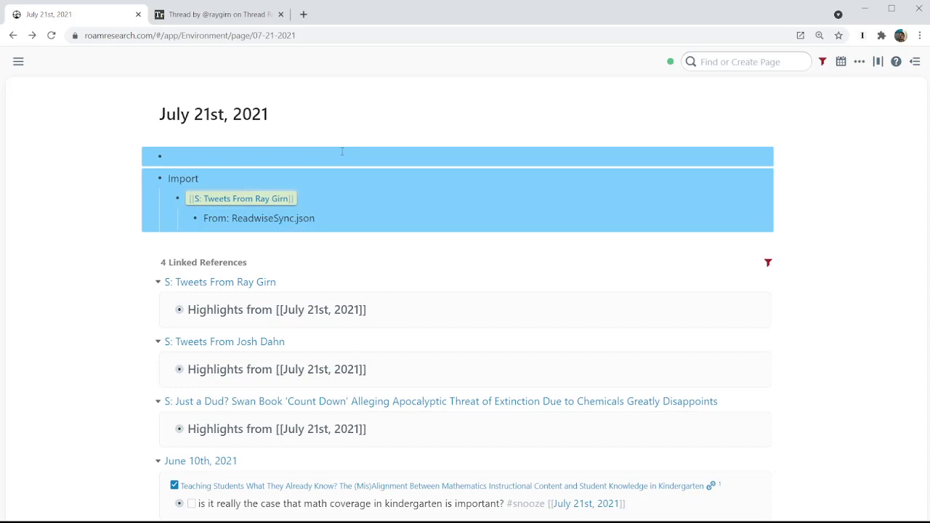
key(BackSpace)
click(342, 154)
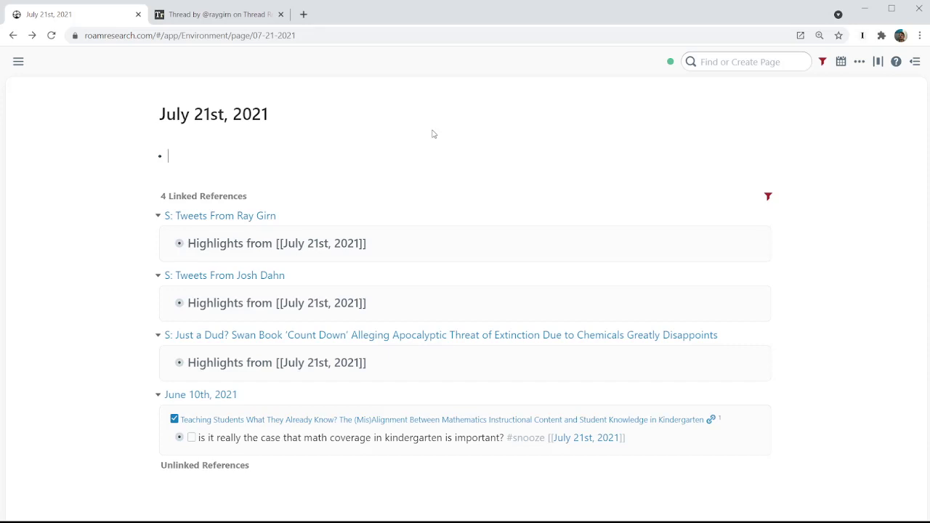
Step: Insert the block reference ((2ExRTWWby)) and nest it under a new current-time block above it
text(((2bxRTWWhy)))
key(Return)
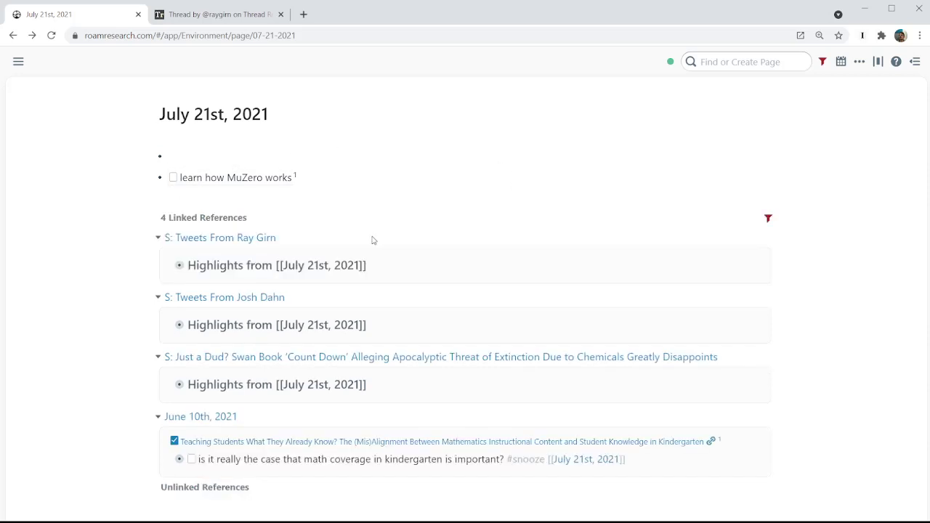
click(270, 157)
text(/time)
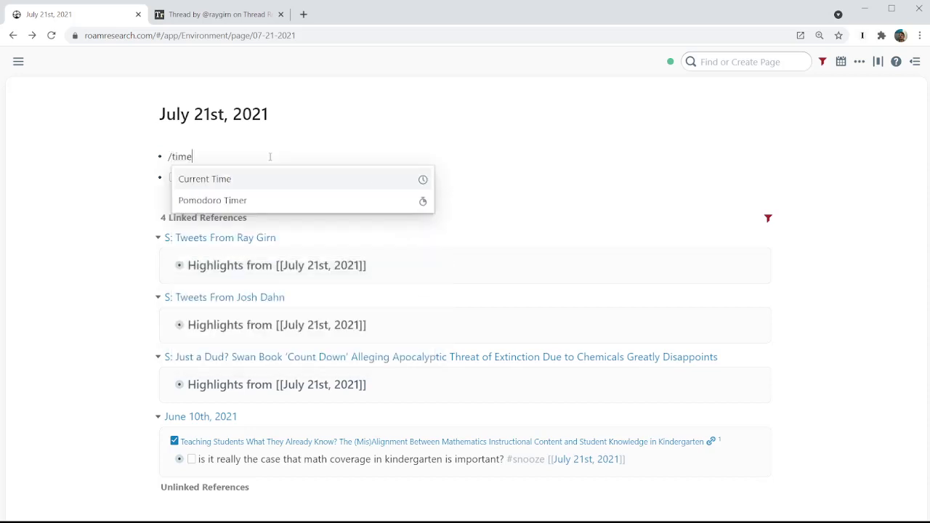
key(Return)
key(Down)
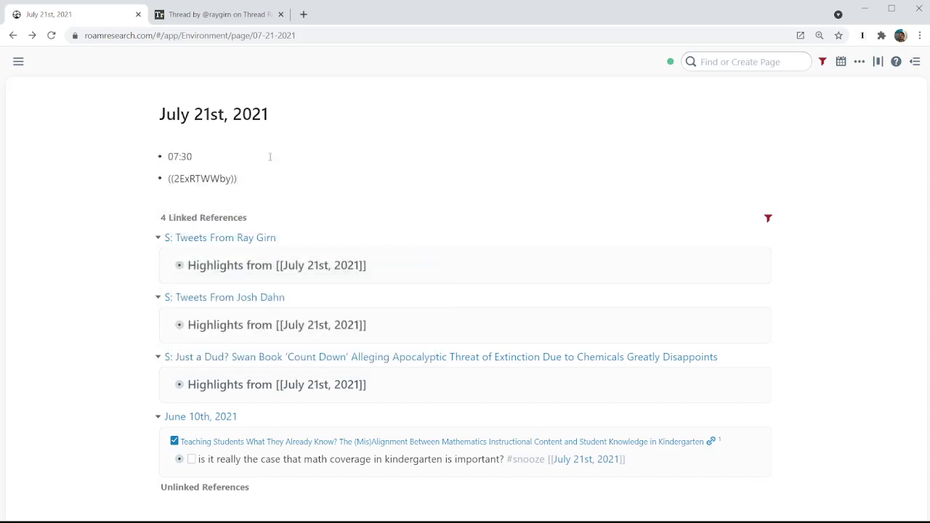
key(Tab)
key(Up)
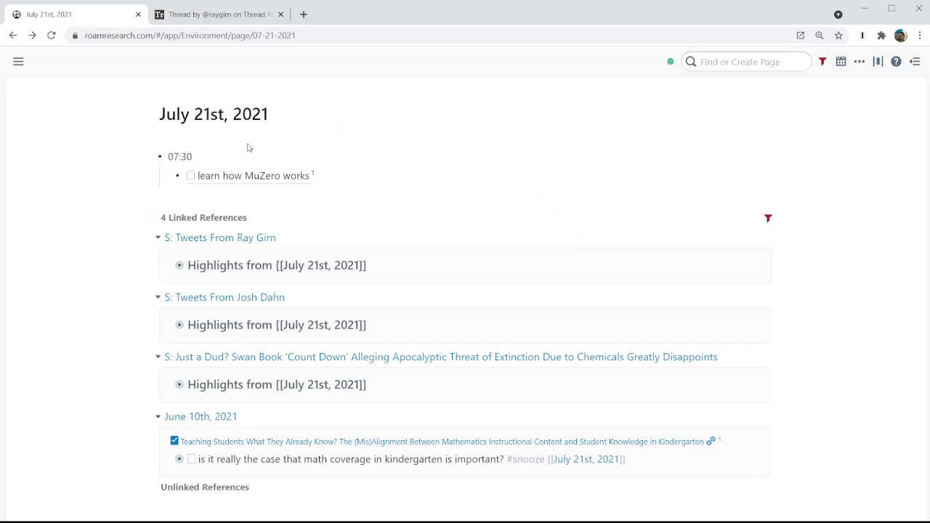
Step: Open the source block of the "learn how MuZero works" reference in the sidebar and close the Twitter thread tab
shift+click(247, 182)
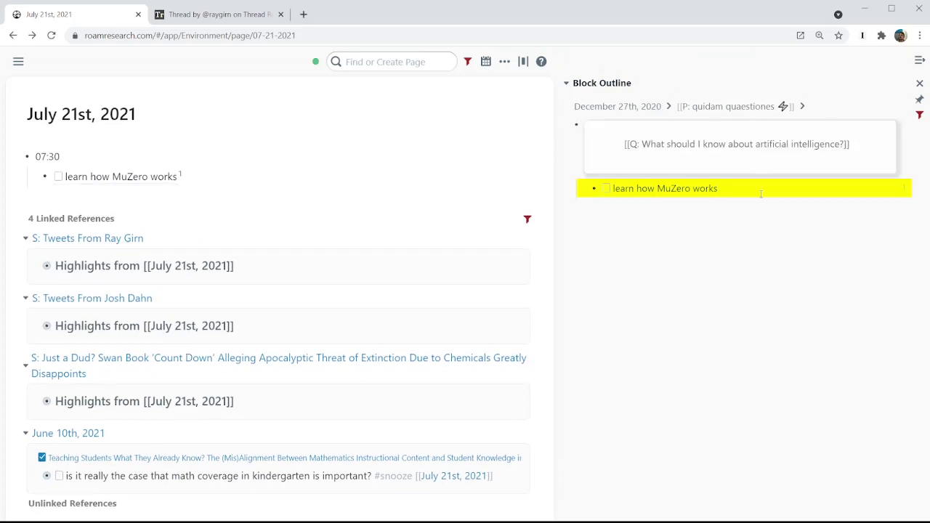
click(758, 187)
click(716, 292)
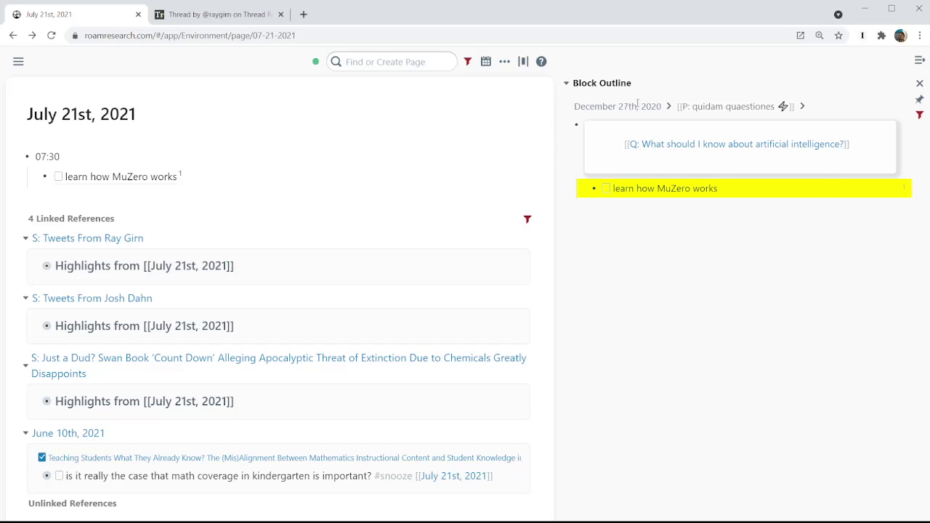
click(280, 14)
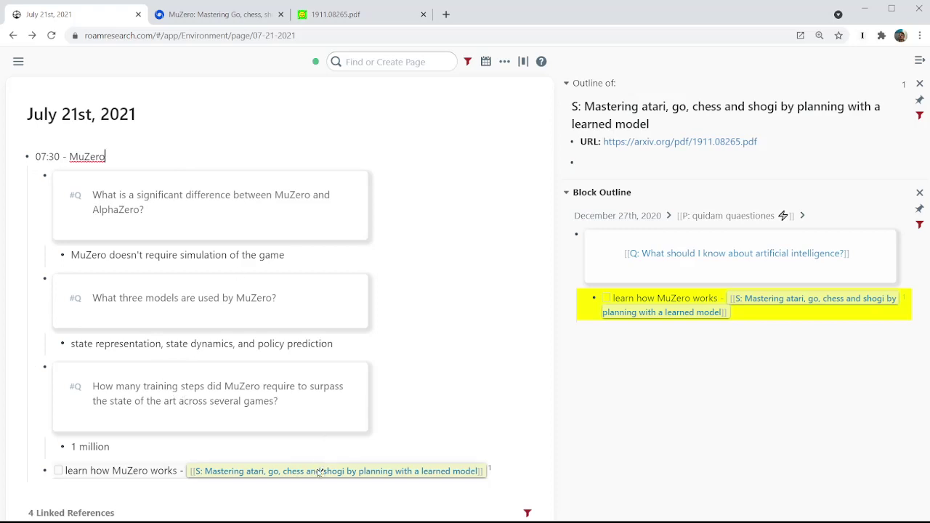
Step: Close the MuZero article tab, skim the first pages of 1911.08265.pdf, and close the PDF
click(223, 14)
click(281, 15)
scroll(265, 93, down, 6)
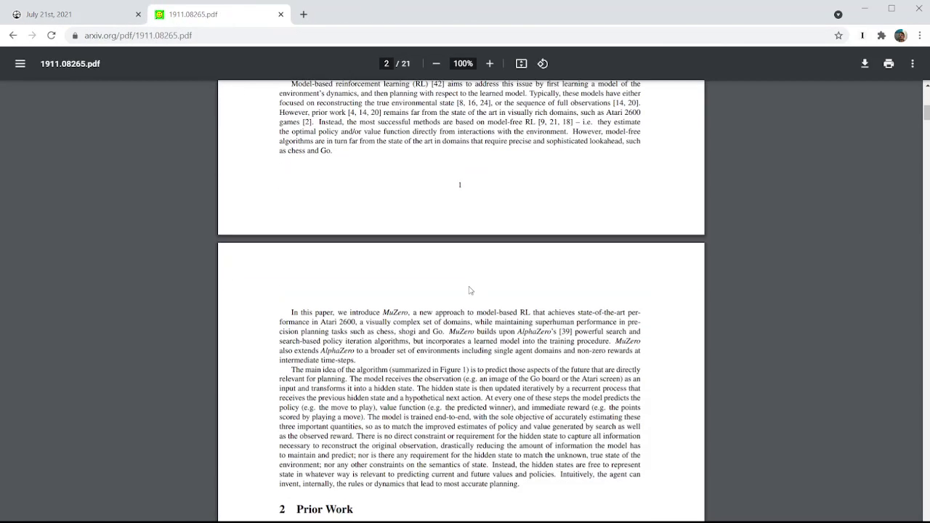
scroll(260, 156, down, 10)
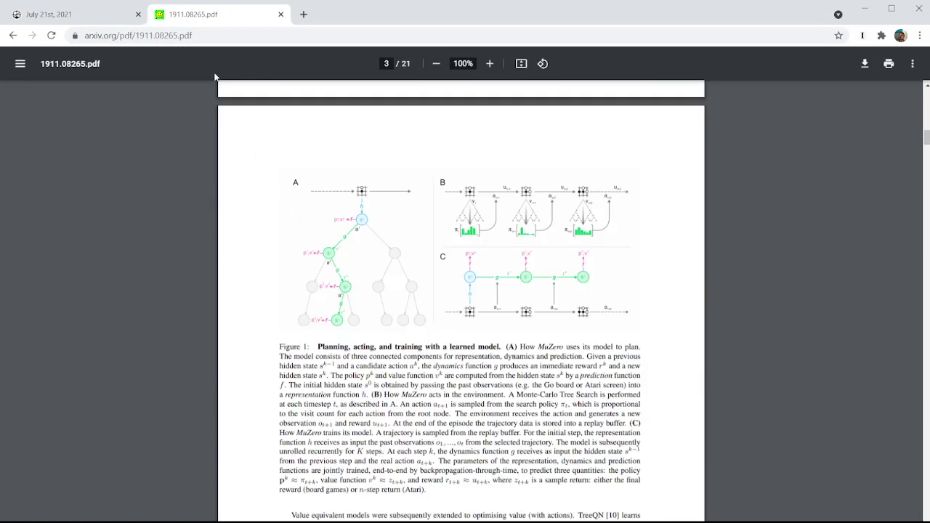
key(ctrl+w)
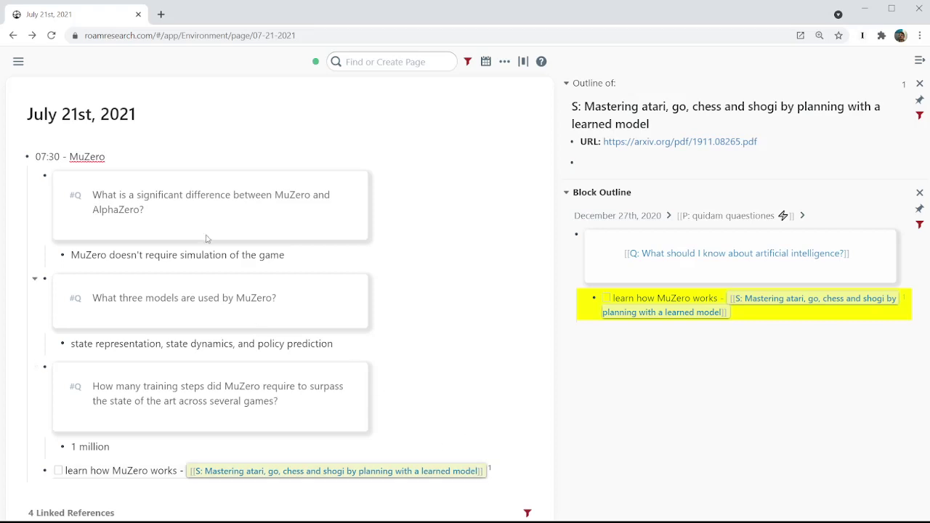
Step: Snooze the "learn how MuZero works" to-do reference below the question cards by one week (1w)
scroll(436, 393, down, 2)
scroll(458, 364, up, 2)
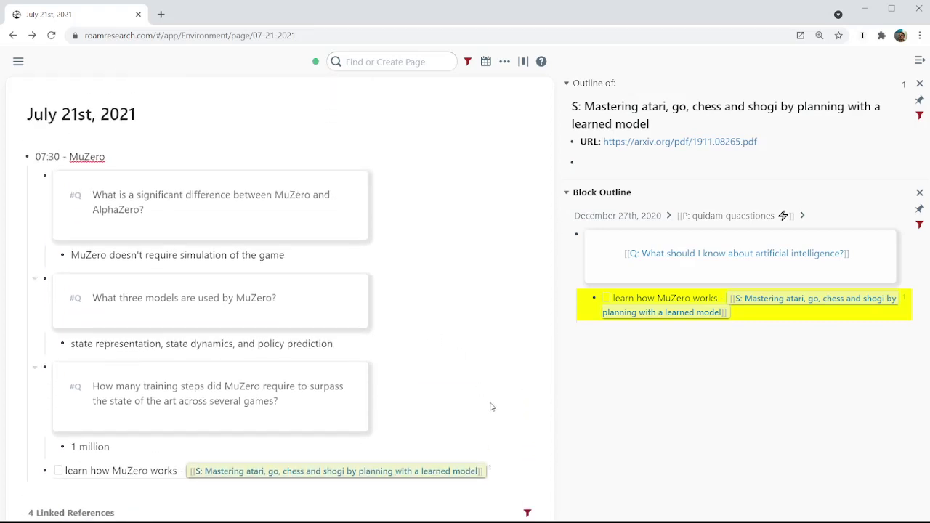
click(504, 469)
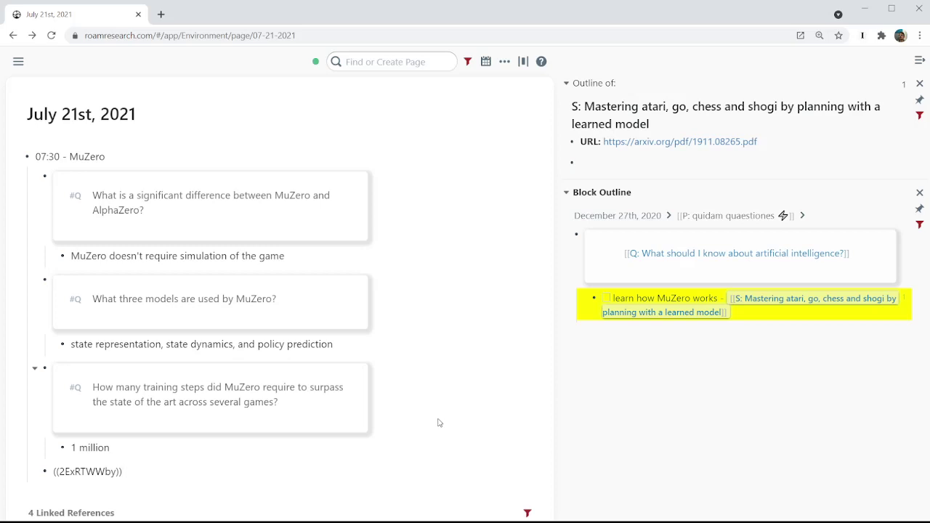
key(alt+d)
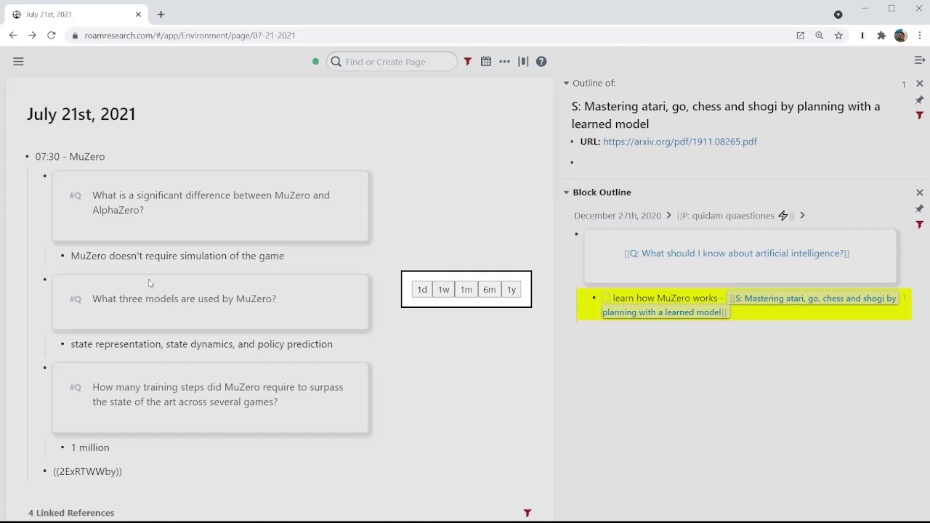
click(445, 291)
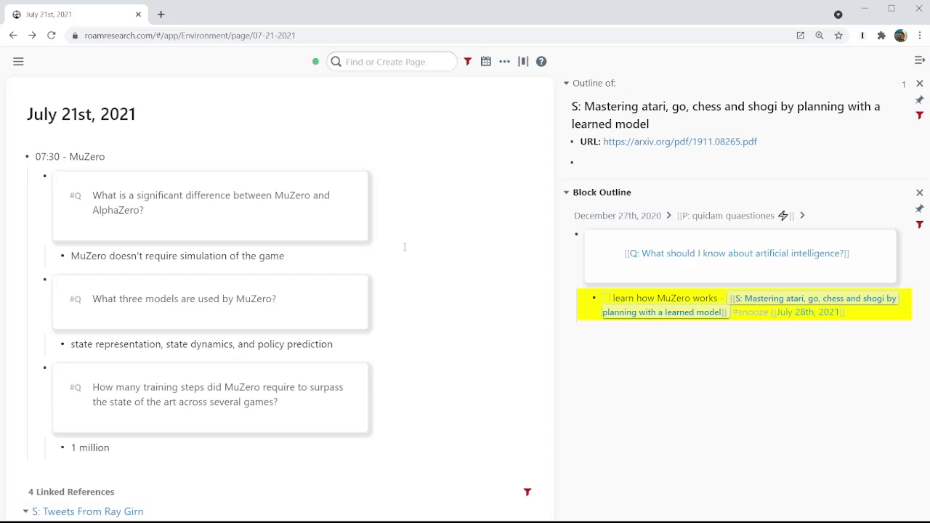
Step: Remove the "#snooze [[July 21st, 2021]]" text from the kindergarten math coverage to-do in the linked references
scroll(405, 247, down, 1)
scroll(405, 248, up, 1)
scroll(406, 251, down, 3)
scroll(295, 309, down, 2)
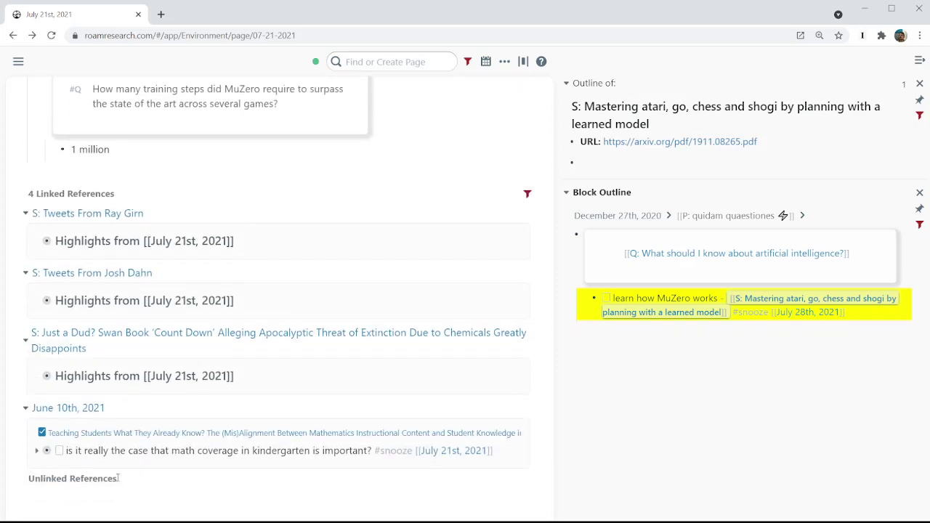
click(310, 452)
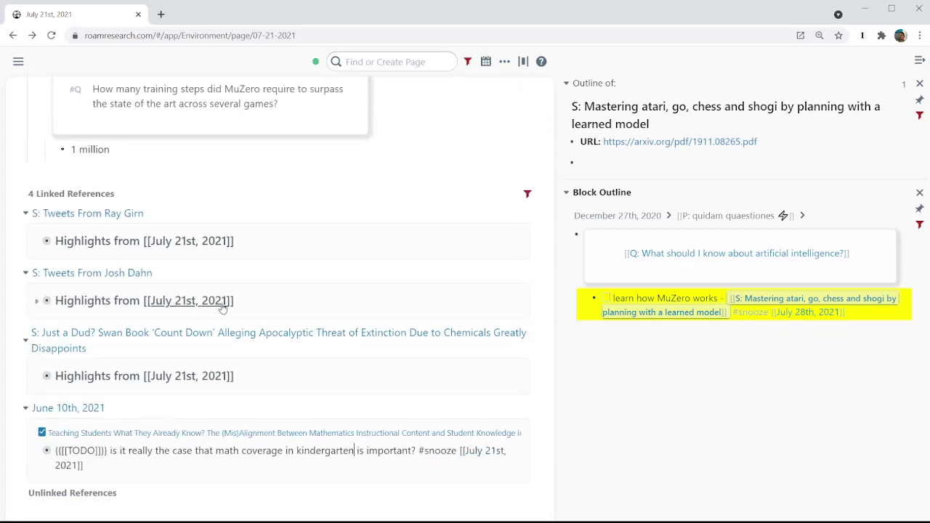
click(104, 465)
shift+click(416, 451)
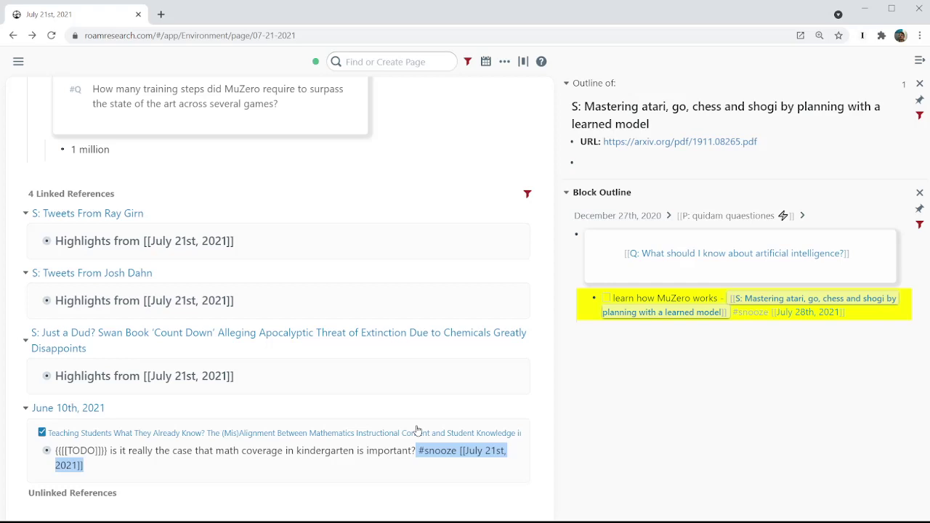
key(BackSpace)
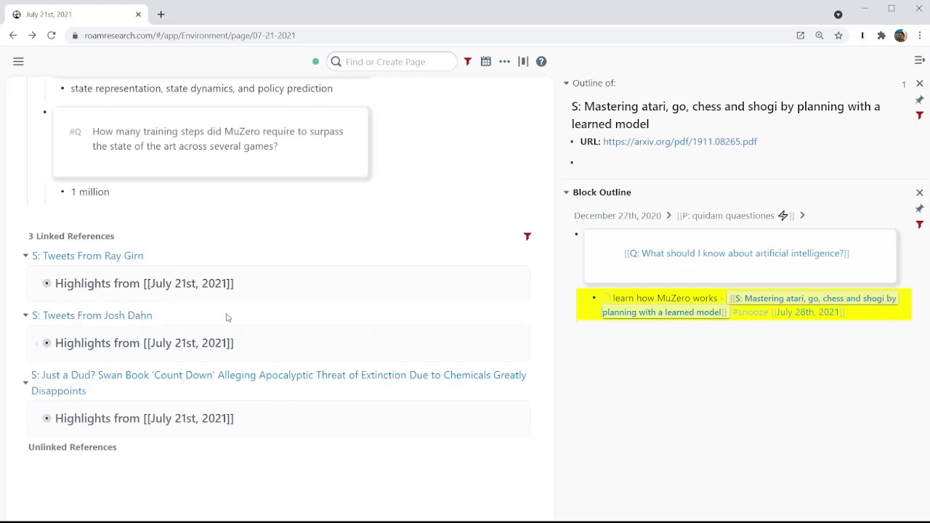
Step: Add a top-level block with the current time after the "1 million" answer of the MuZero notes
scroll(170, 298, up, 4)
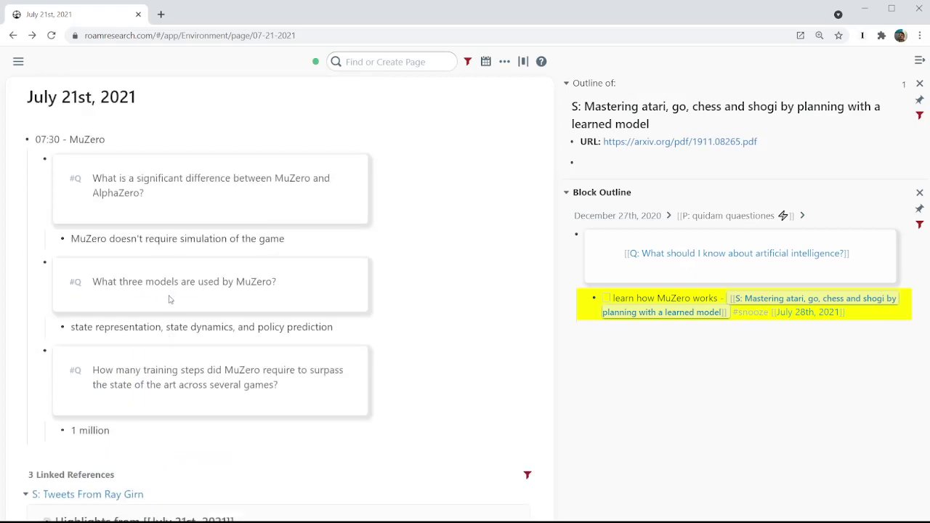
click(147, 436)
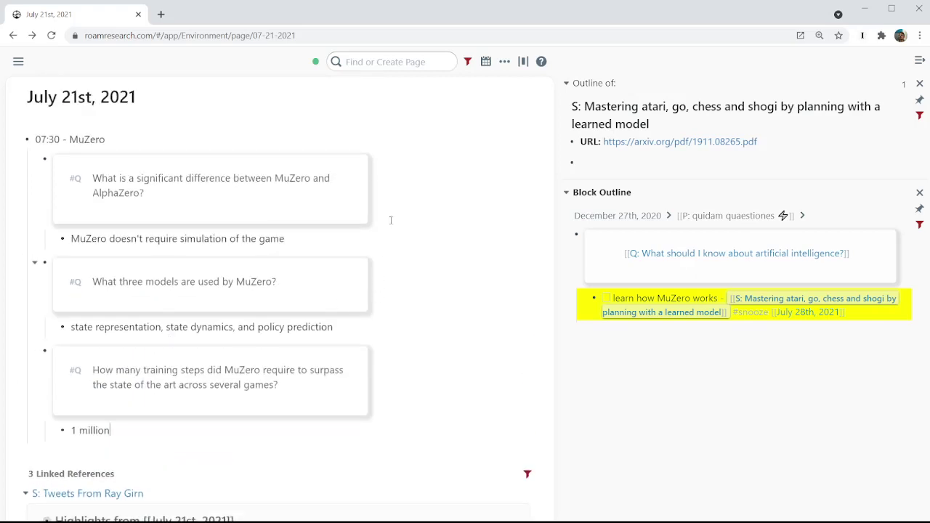
key(Return)
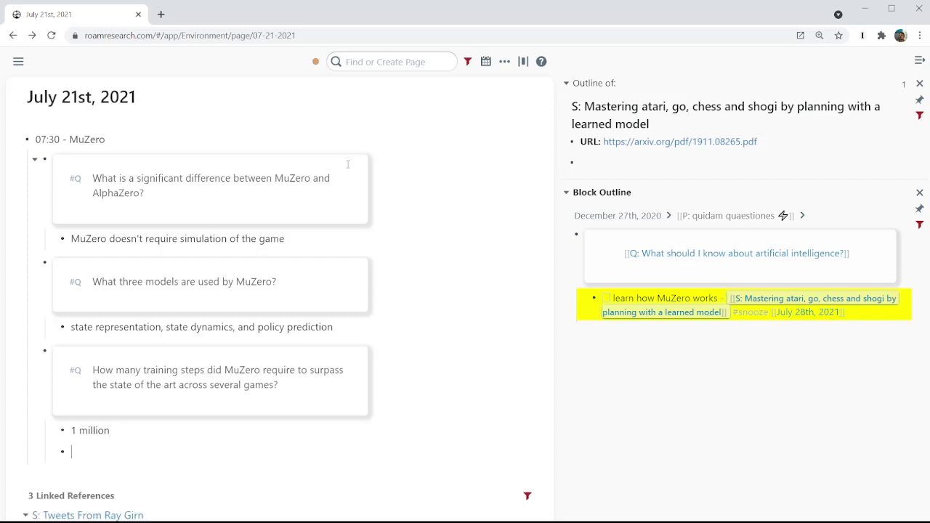
key(shift+Tab)
key(shift+Tab)
text(/toime)
key(BackSpace)
key(BackSpace)
key(BackSpace)
key(BackSpace)
text(ime)
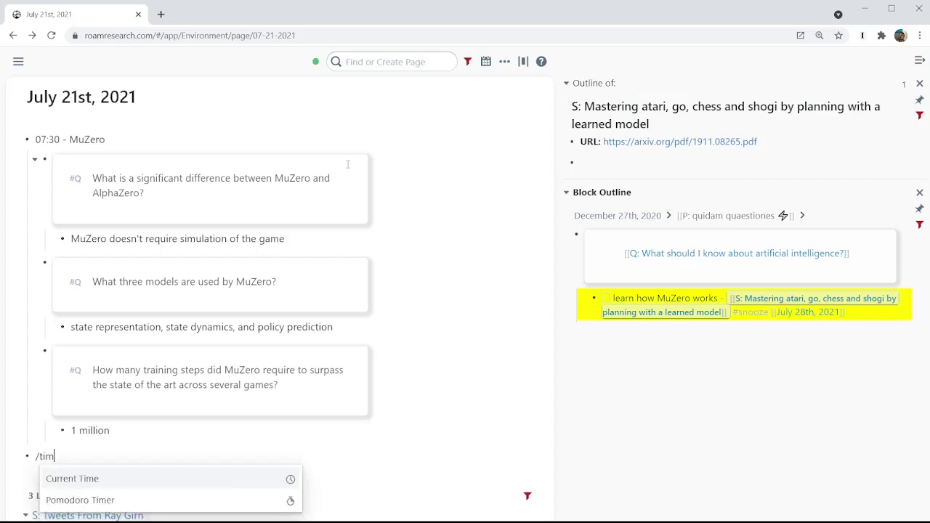
key(Return)
Step: Add the to-do "show the priority feature" nested under the new time block, followed by an empty block
key(Return)
key(Tab)
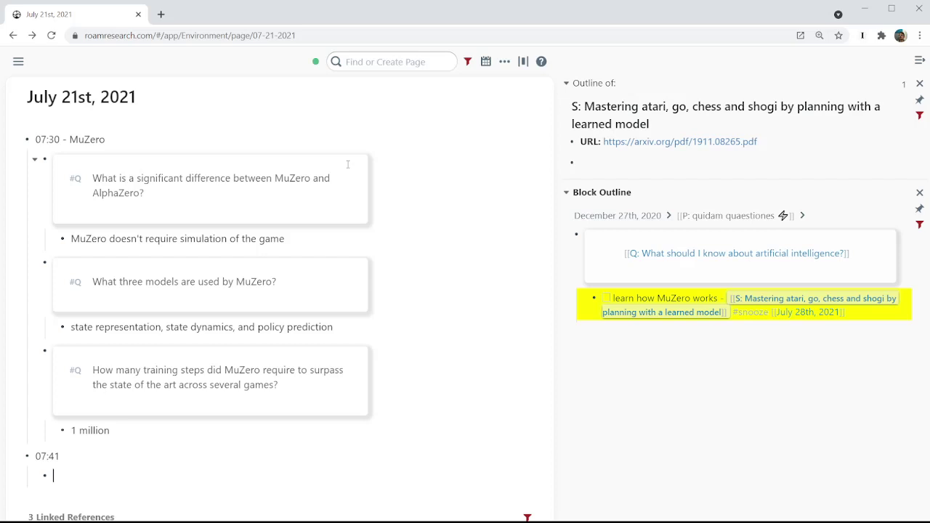
key(ctrl+Return)
text(sohw of)
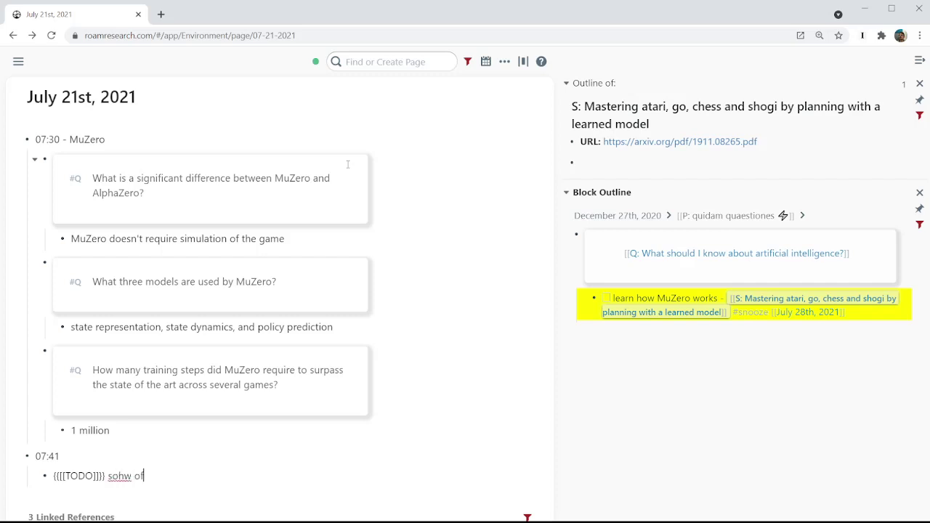
key(BackSpace)
key(BackSpace)
key(BackSpace)
key(BackSpace)
key(BackSpace)
key(BackSpace)
text(how the priority feature)
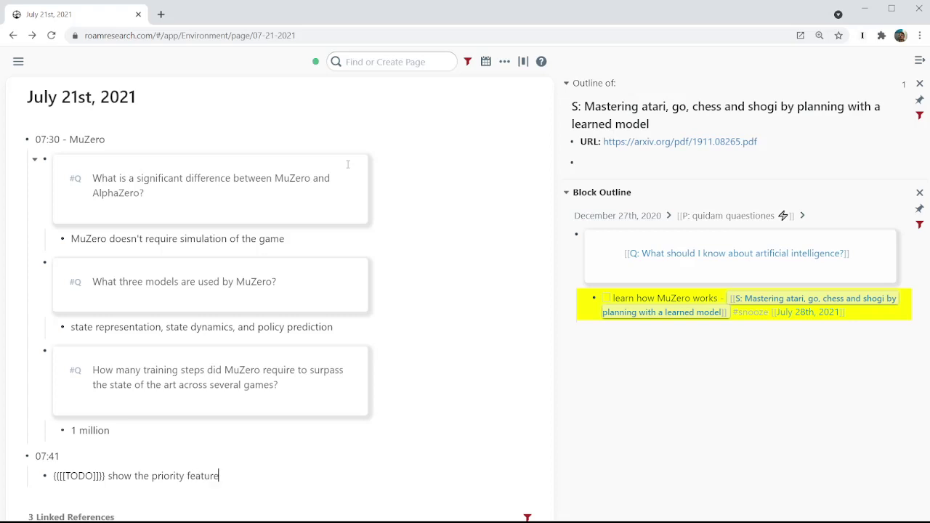
key(Return)
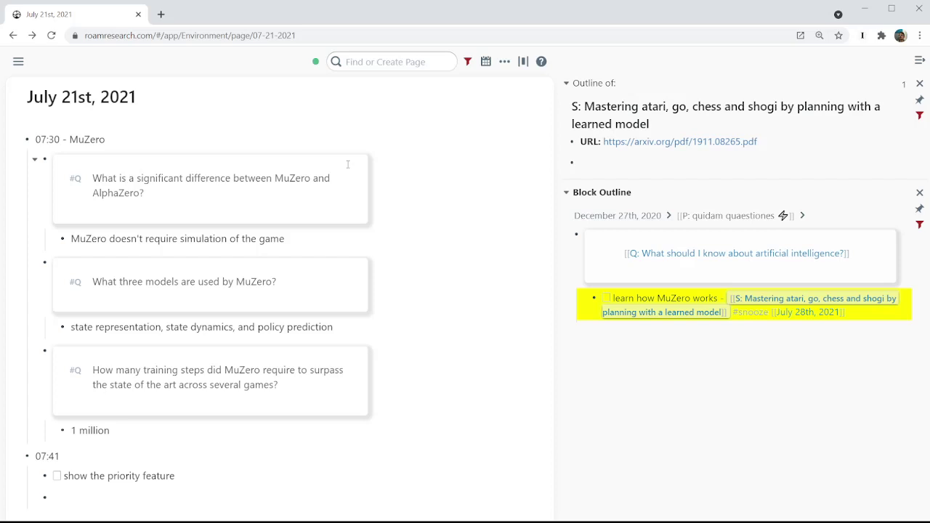
Step: Start a priority tag with "#p" at the end of the to-do "show the priority feature" and view the tag suggestions
key(Up)
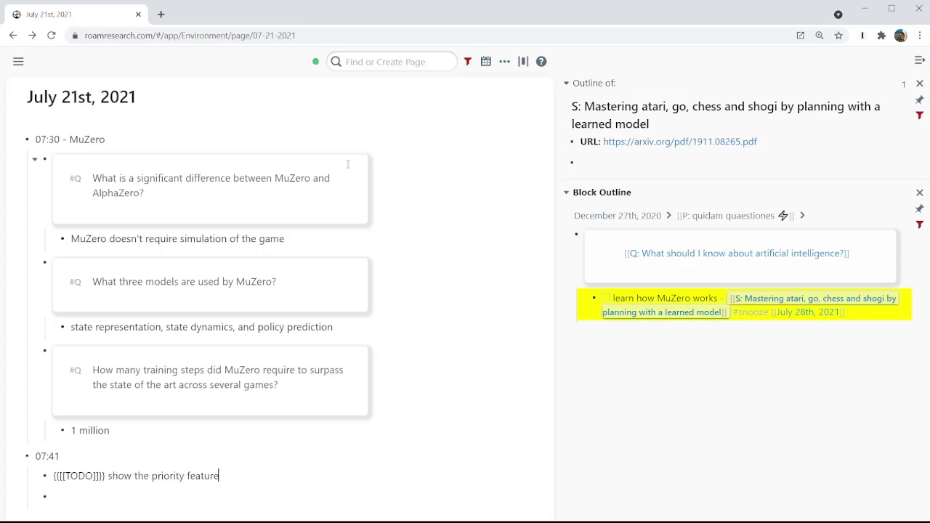
key(Down)
key(Up)
text(#p)
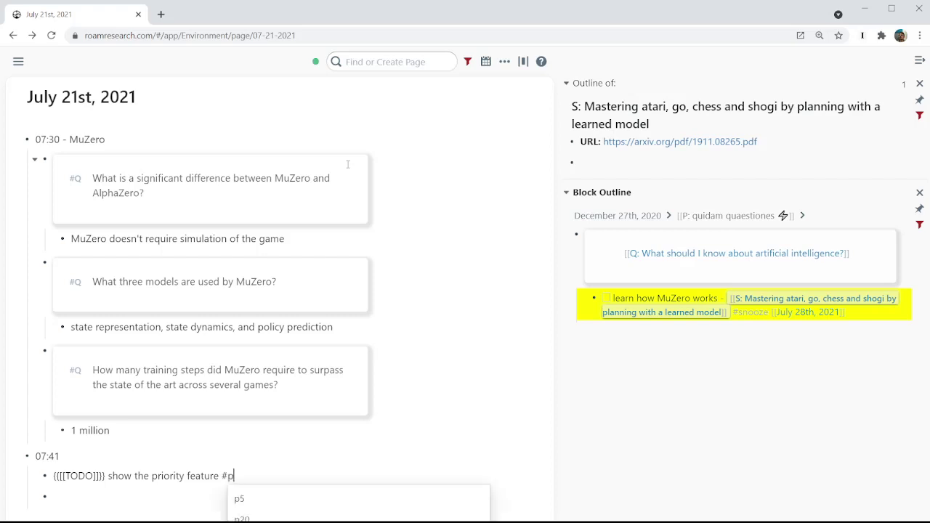
scroll(286, 296, down, 3)
scroll(297, 316, up, 1)
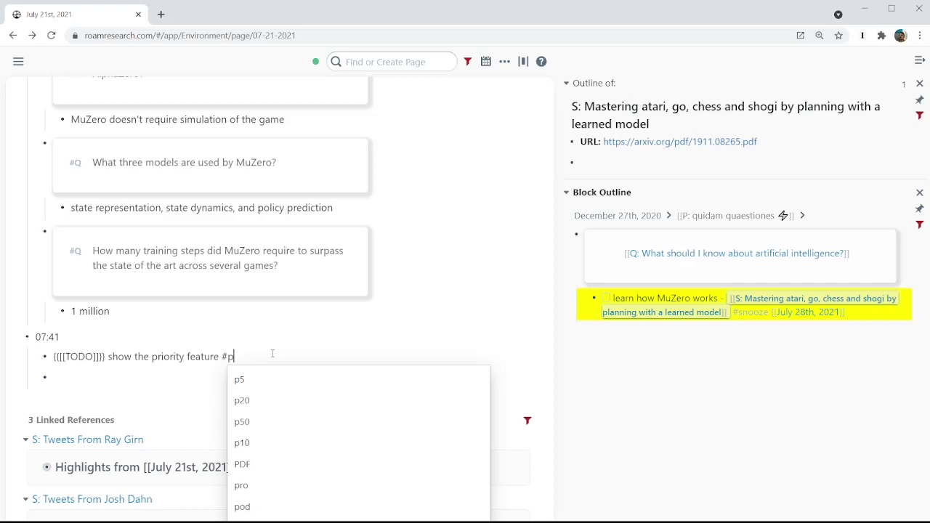
Step: Try the priority values 100, 1000 and 10 in the to-do's tag, clearing the number back to "#p"
text(100)
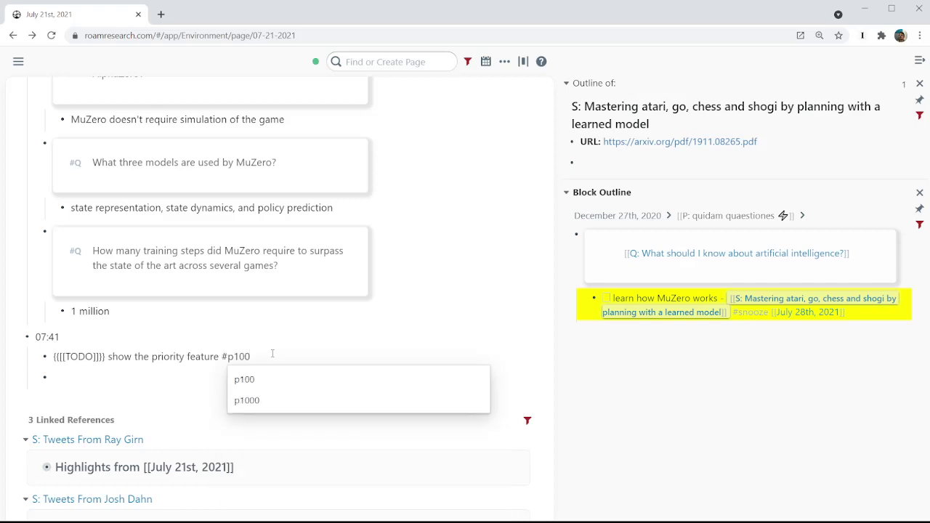
text(0)
key(BackSpace)
text(0)
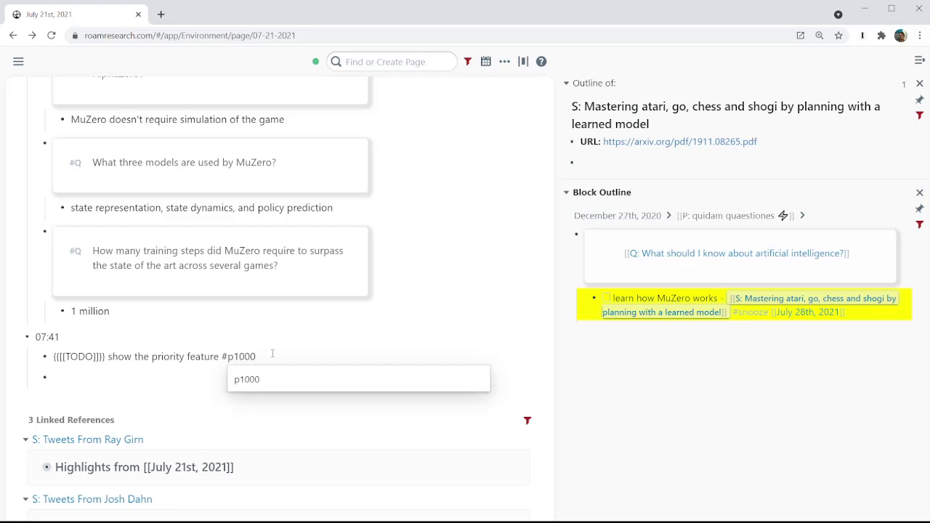
key(BackSpace)
key(BackSpace)
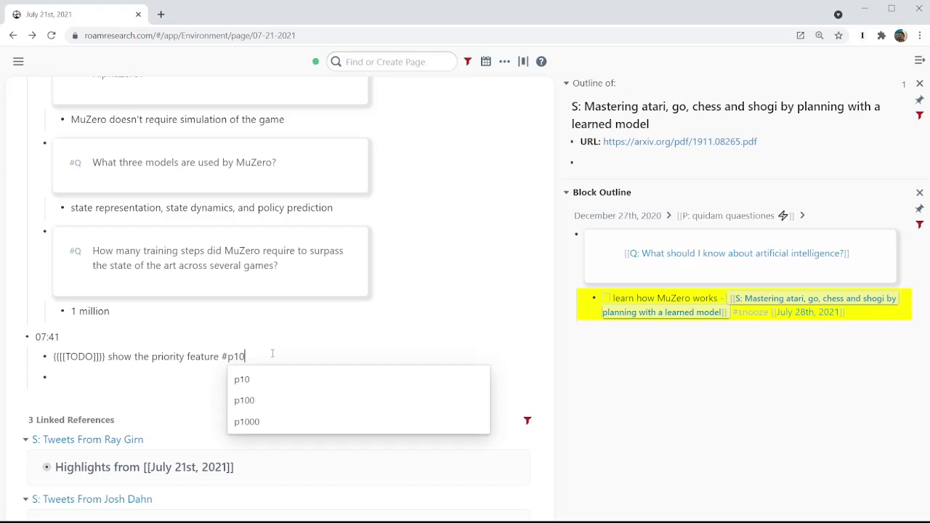
key(BackSpace)
key(BackSpace)
text(10)
key(BackSpace)
key(BackSpace)
Step: Complete the to-do's priority tag as #p1000 and add another empty block below it
text(1000)
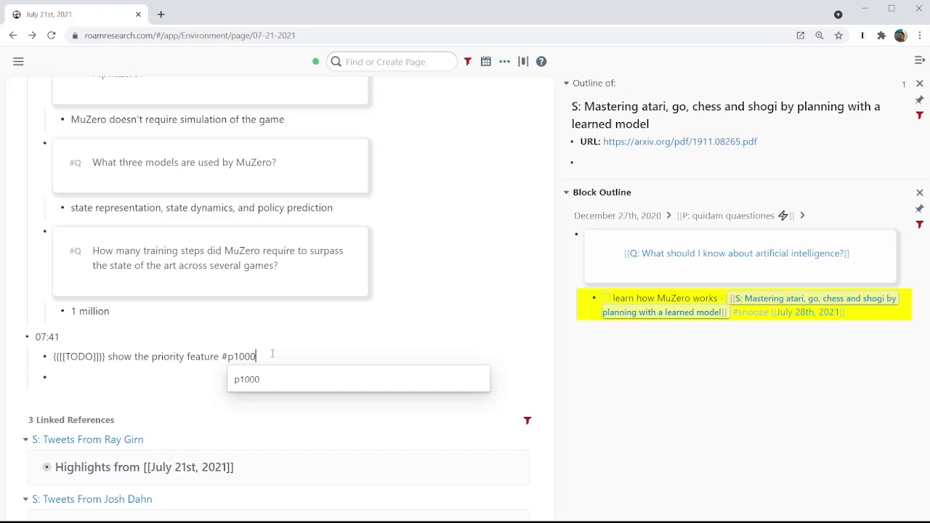
key(Return)
key(Return)
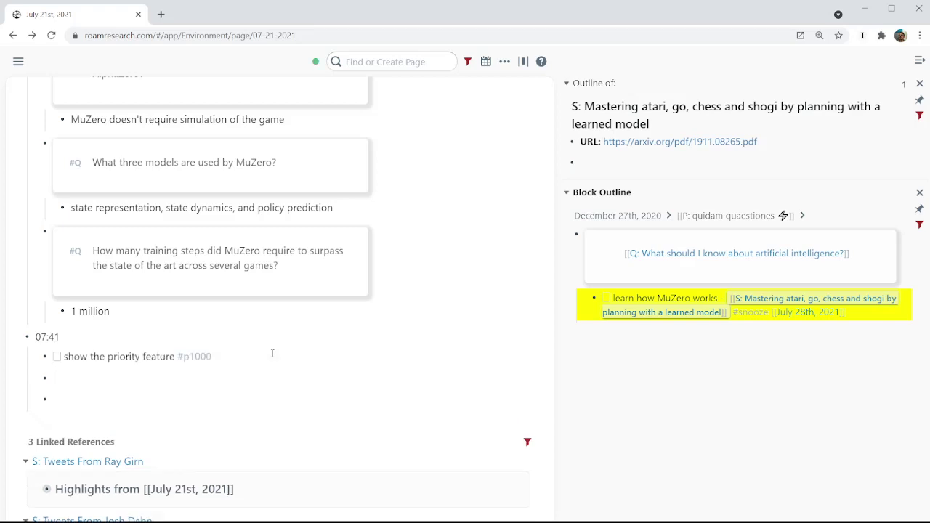
Step: Insert three successive block references to the to-do "show the priority feature" under the 07:41 time block
key(ctrl+v)
key(Return)
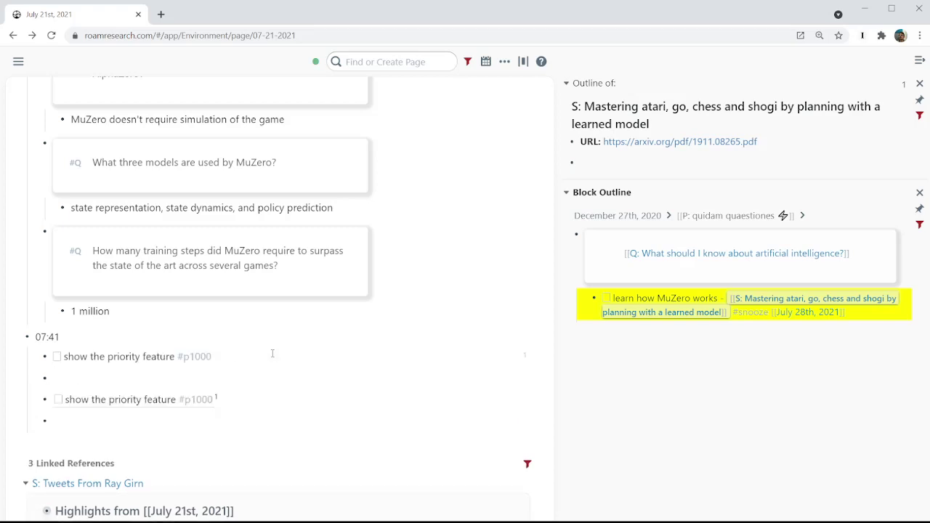
key(ctrl+v)
key(Return)
key(ctrl+v)
key(Return)
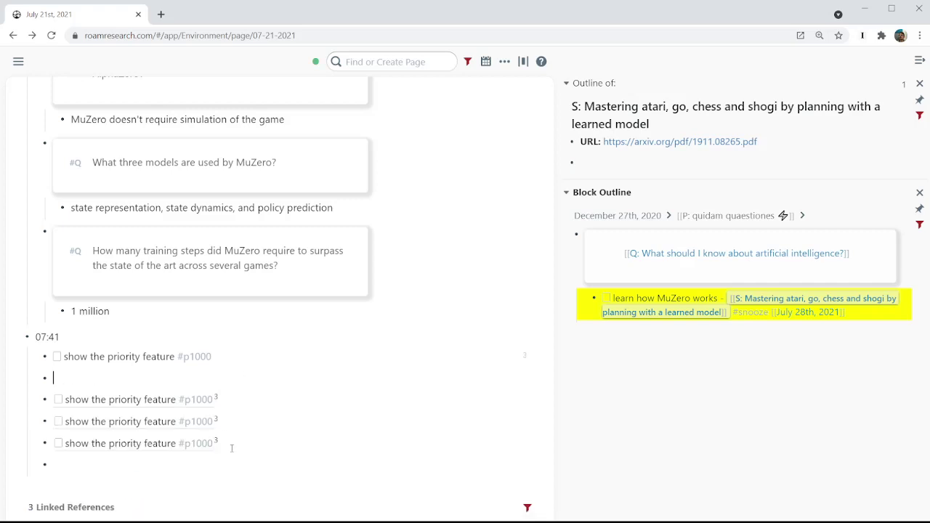
Step: Delete the three duplicate to-do references together with the empty block above them
drag(234, 445, 251, 383)
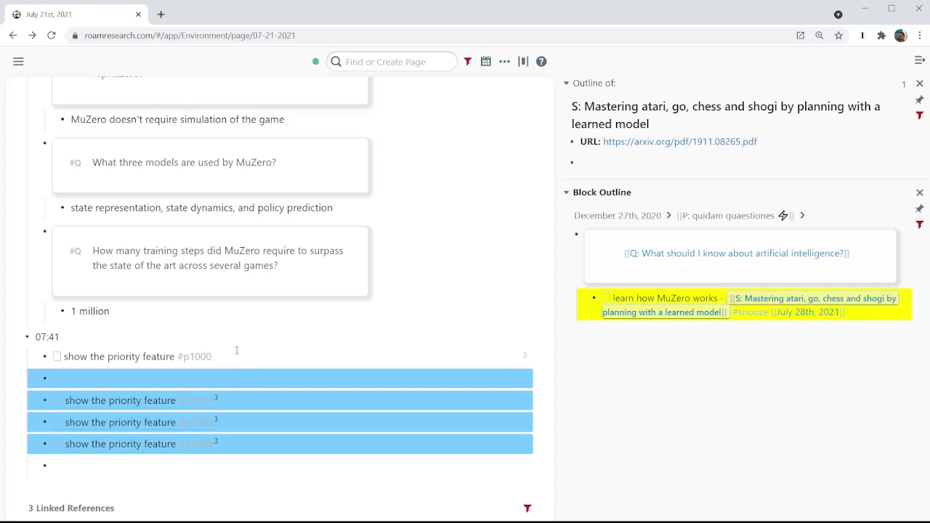
key(BackSpace)
key(Down)
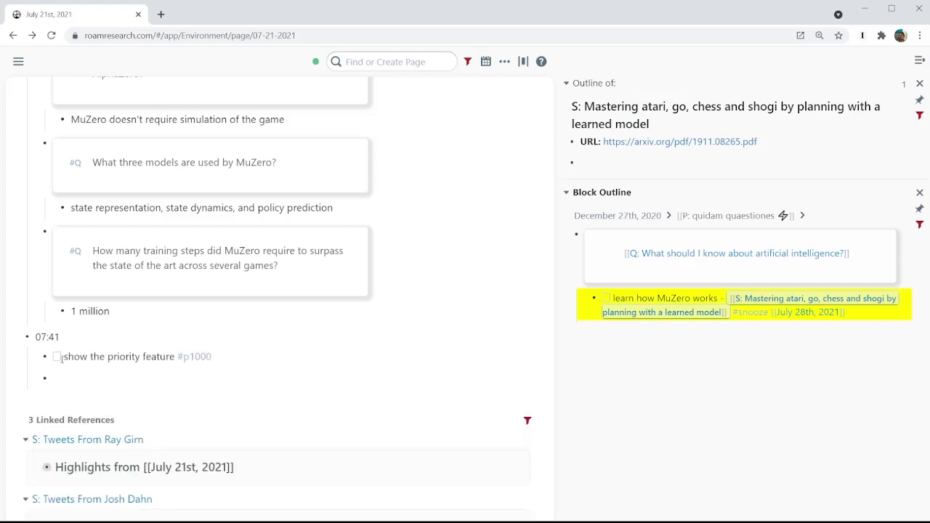
Step: Mark the to-do "show the priority feature" as done and insert a reference to the to-do "Get toc for aops books" below it
click(63, 360)
key(Down)
click(57, 357)
key(ctrl+v)
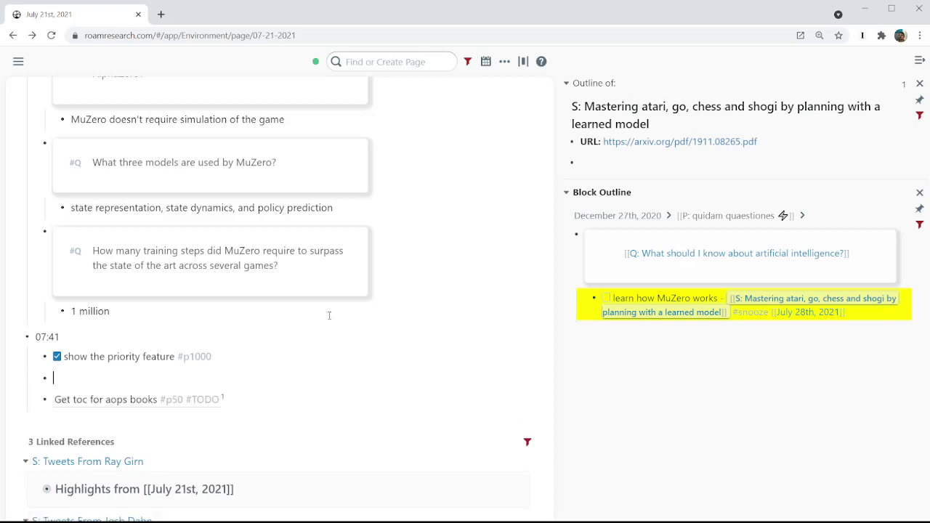